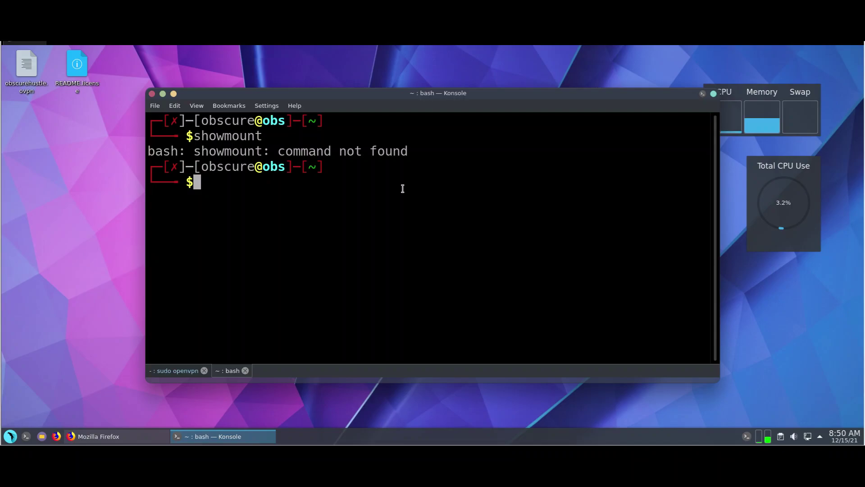
# Run uname -a and highlight its Parrot 5.14.9 kernel version and the word Debian
pyautogui.doubleClick(228, 135)
pyautogui.write('uname -a')
pyautogui.press('Return')
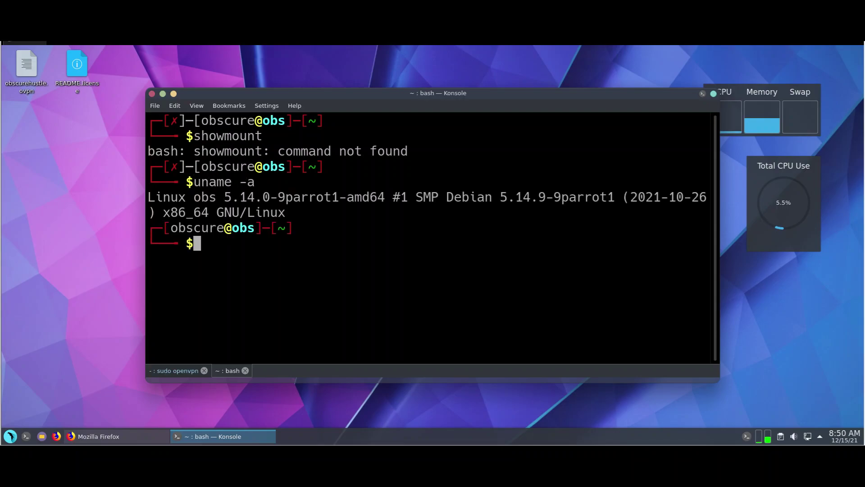
pyautogui.doubleClick(312, 196)
pyautogui.doubleClick(467, 197)
# Rerun the missing showmount, then run apt-cache search showmount to find nfs-common
pyautogui.press('Up')
pyautogui.press('Up')
pyautogui.press('Return')
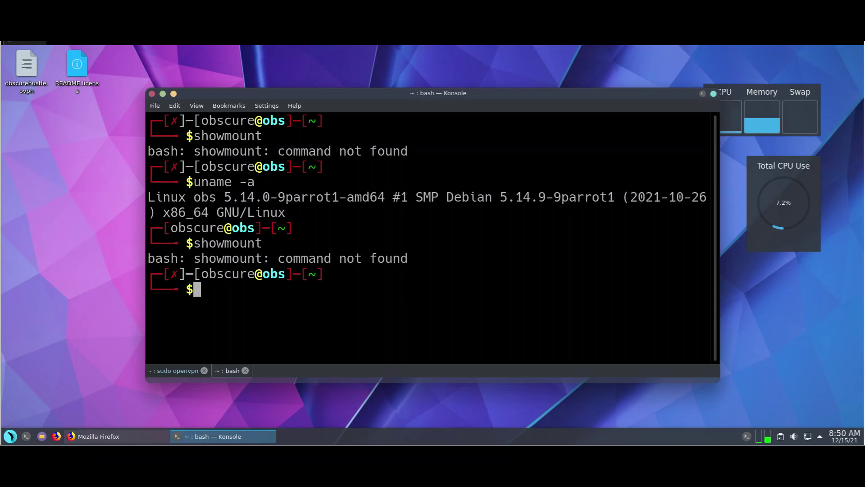
pyautogui.write('apt-cache search showmount')
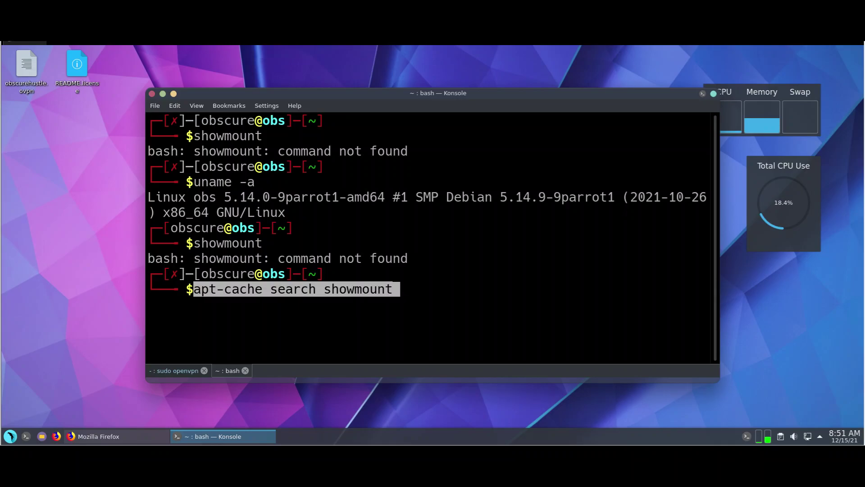
pyautogui.press('Return')
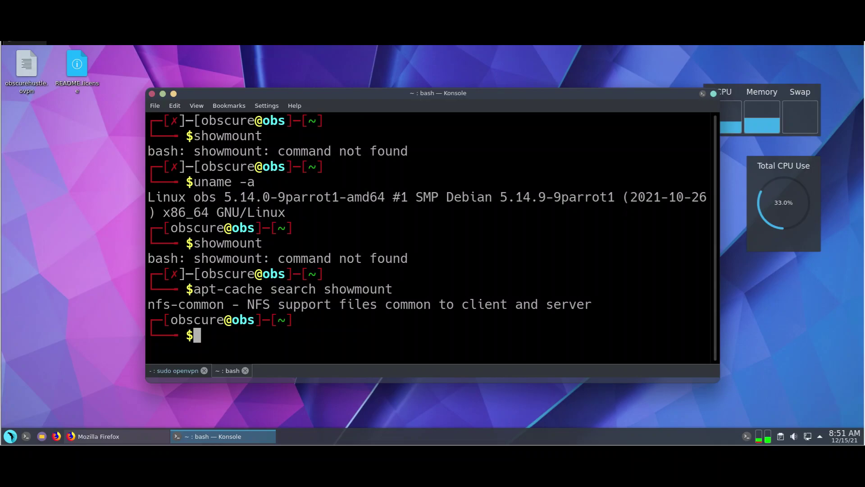
pyautogui.doubleClick(486, 305)
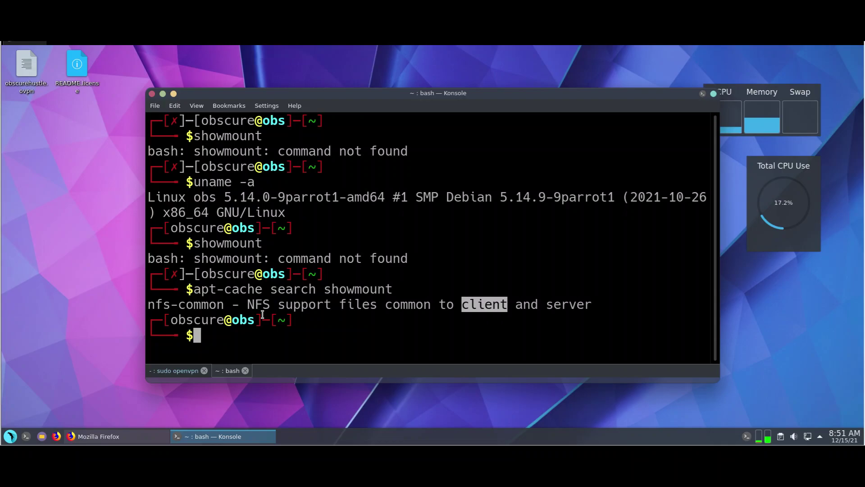
pyautogui.moveTo(224, 304); pyautogui.dragTo(156, 304)
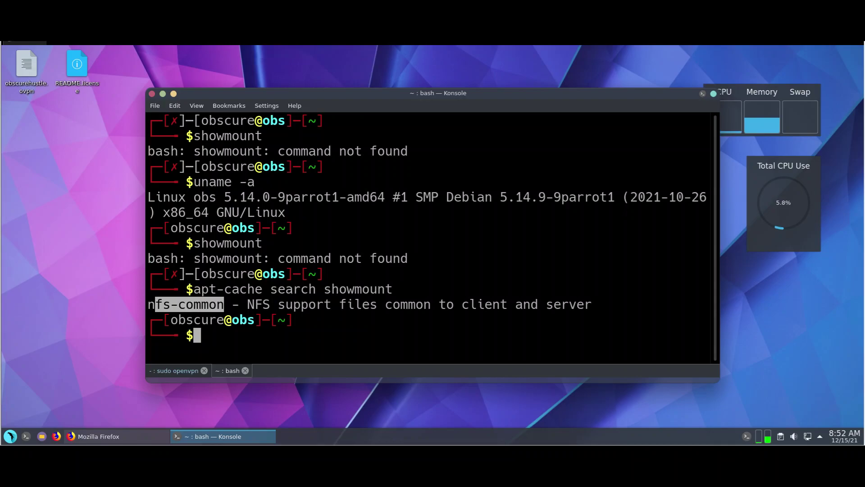
# Clear the highlighted text selection in the terminal
pyautogui.click(315, 311)
pyautogui.write('Y')
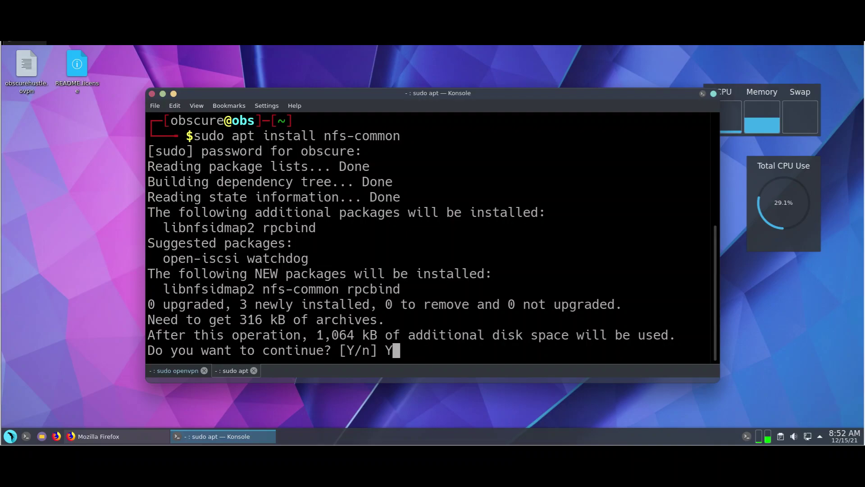
# Accept the [Y/n] prompt to fetch and install nfs-common, rpcbind and libnfsidmap2
pyautogui.press('Return')
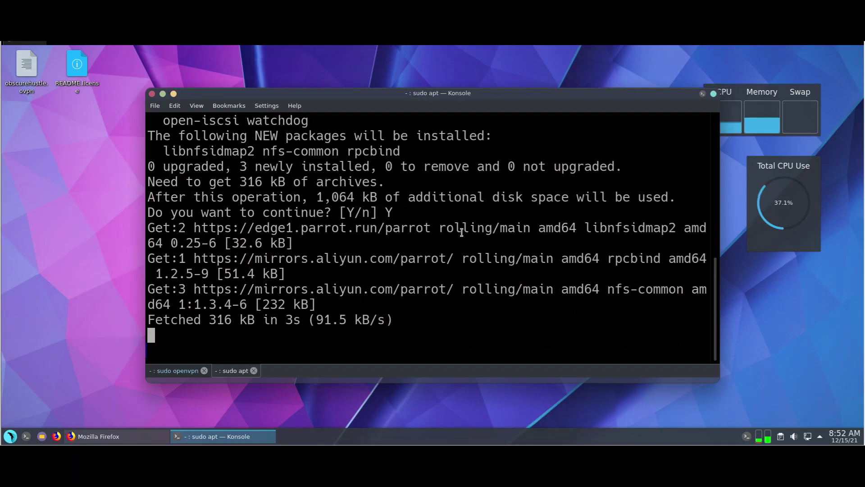